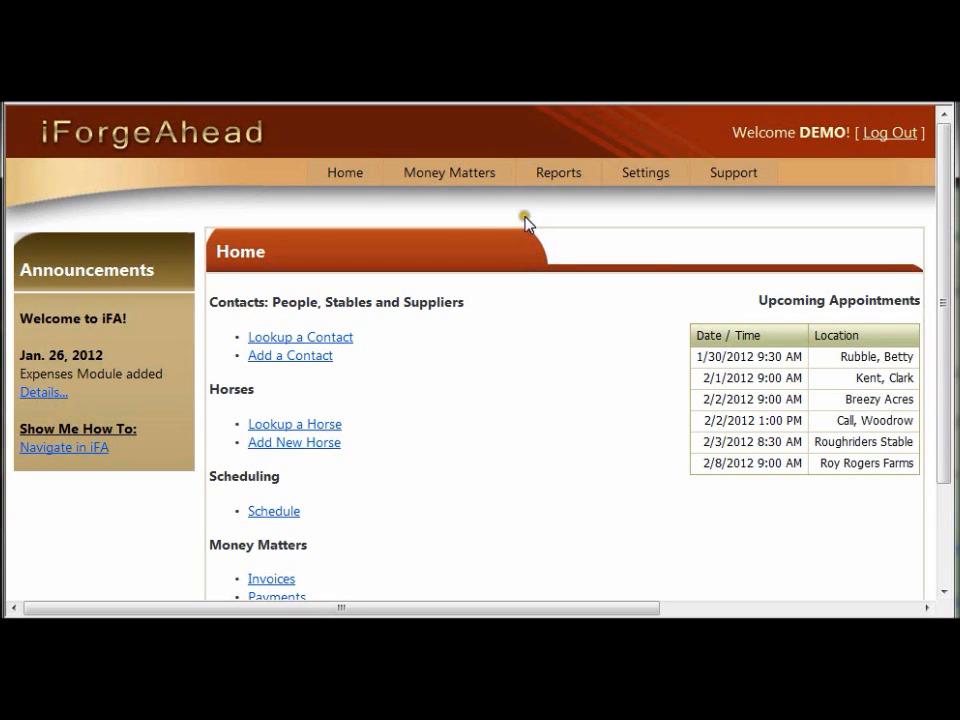
Open the list of expense purchases and start a new purchase record.
{"action": "mouse_move", "coordinate": [490, 174]}
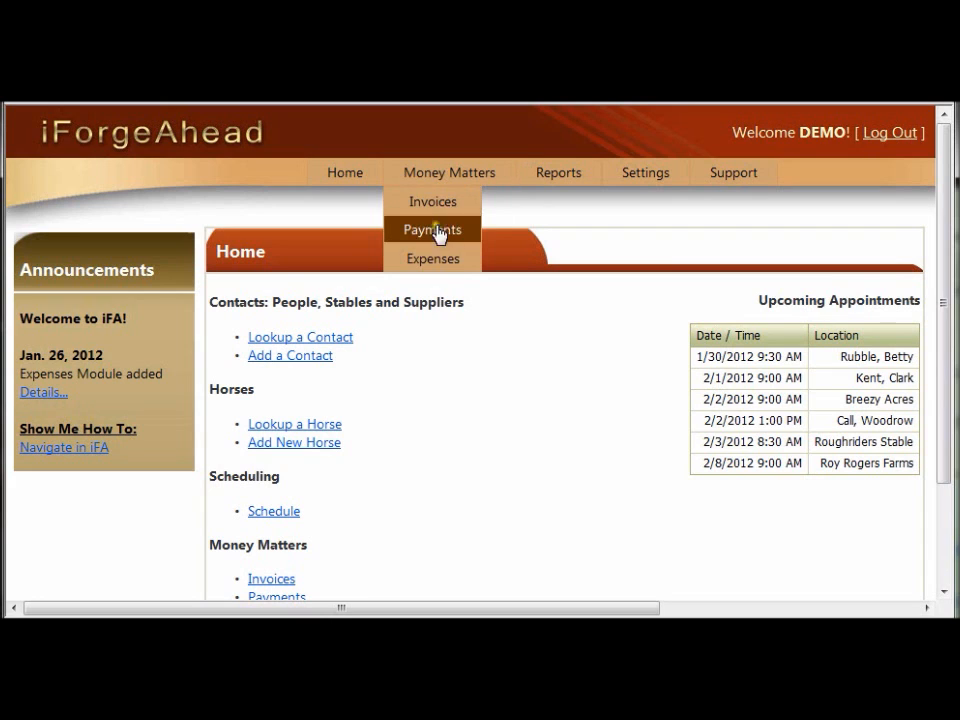
{"action": "left_click", "coordinate": [434, 260]}
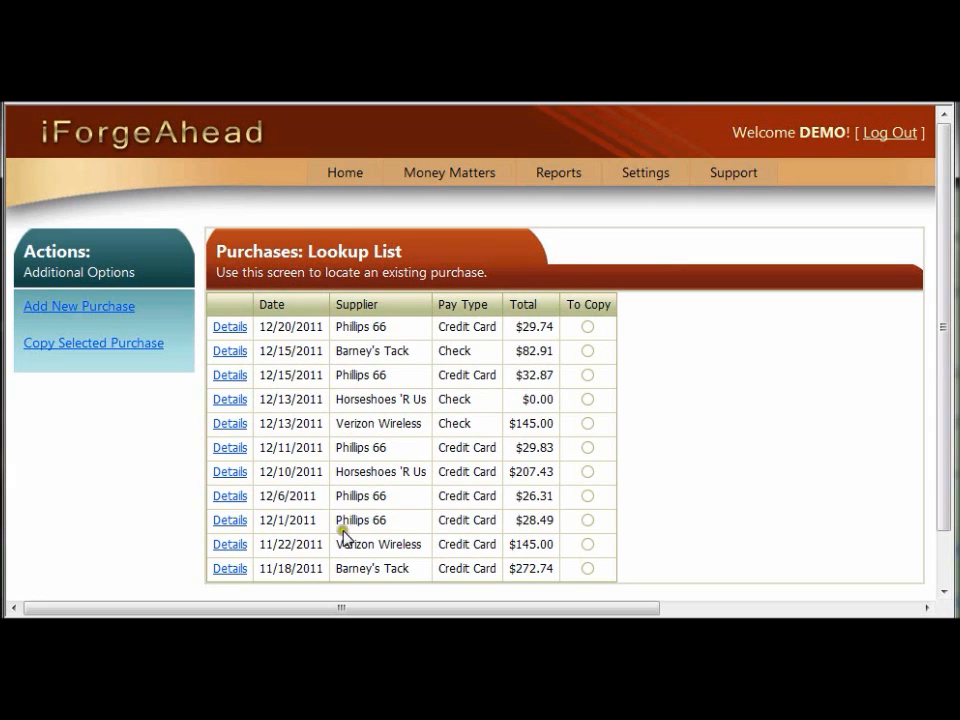
{"action": "left_click", "coordinate": [181, 303]}
{"action": "left_click", "coordinate": [113, 320]}
{"action": "left_click", "coordinate": [116, 324]}
{"action": "left_click", "coordinate": [125, 350]}
{"action": "left_click", "coordinate": [151, 297]}
{"action": "left_click", "coordinate": [116, 308]}
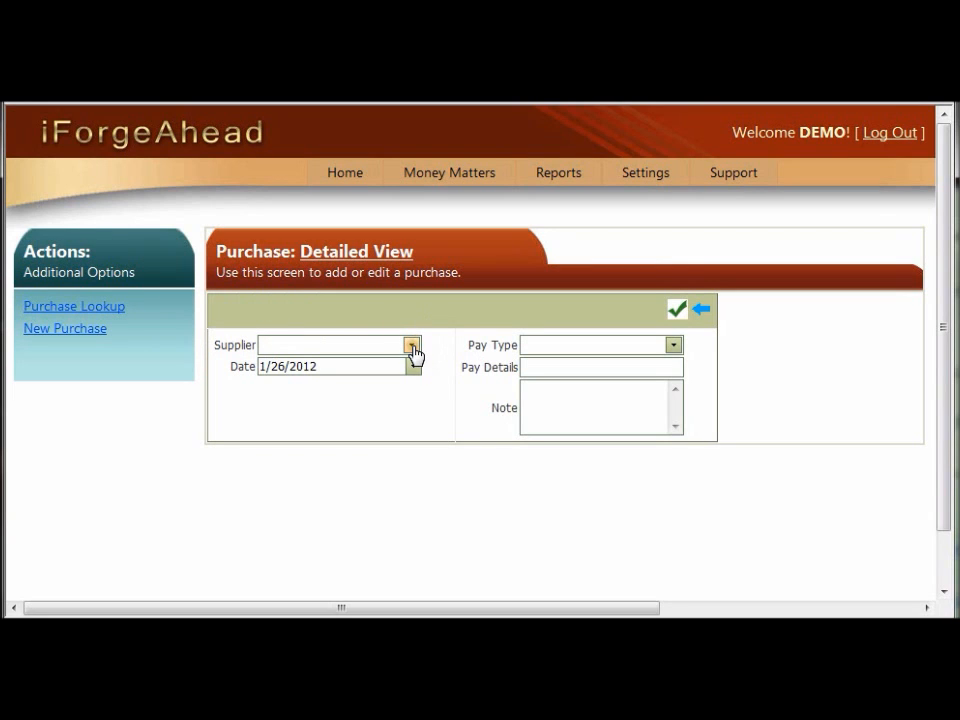
Select Horseshoes 'R Us as the new purchase's supplier and check the purchase date in the calendar.
{"action": "left_click", "coordinate": [412, 346]}
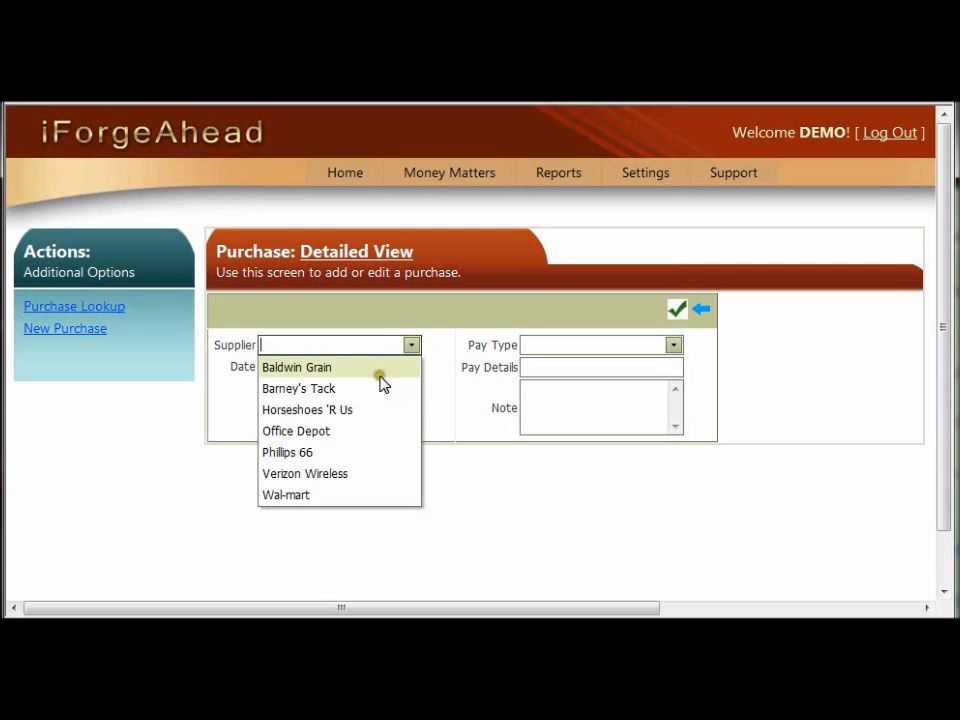
{"action": "left_click", "coordinate": [361, 421]}
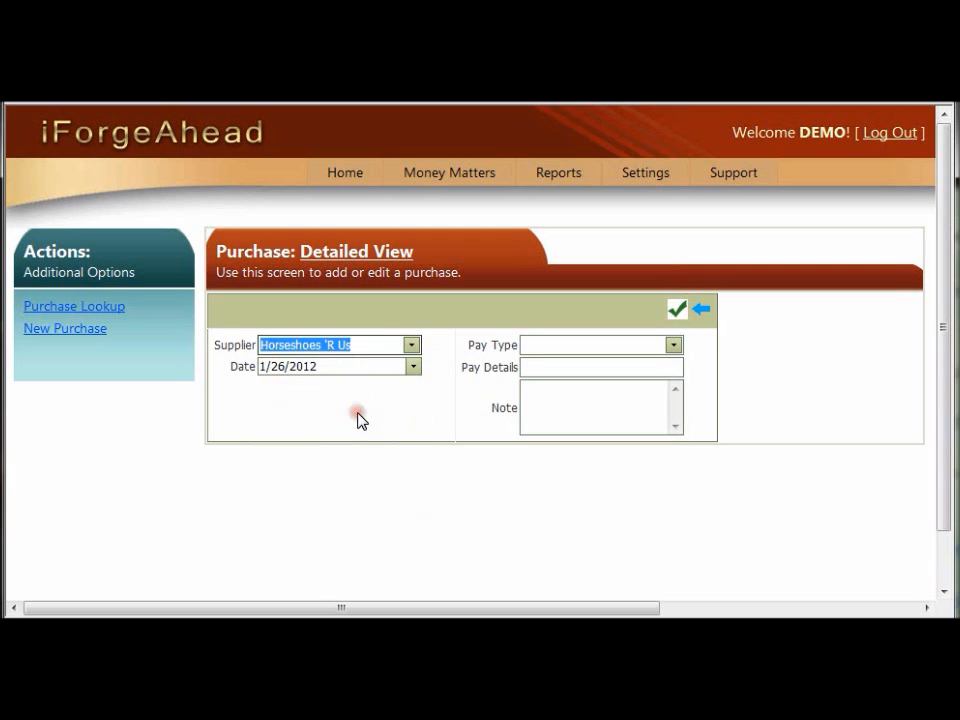
{"action": "left_click", "coordinate": [413, 367]}
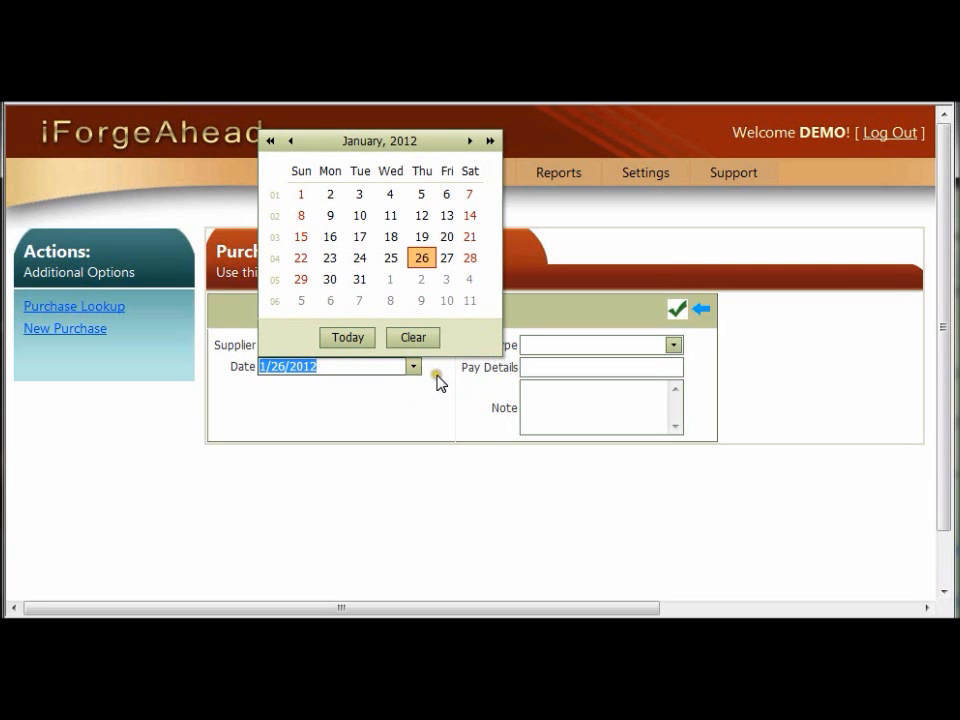
{"action": "left_click", "coordinate": [436, 376]}
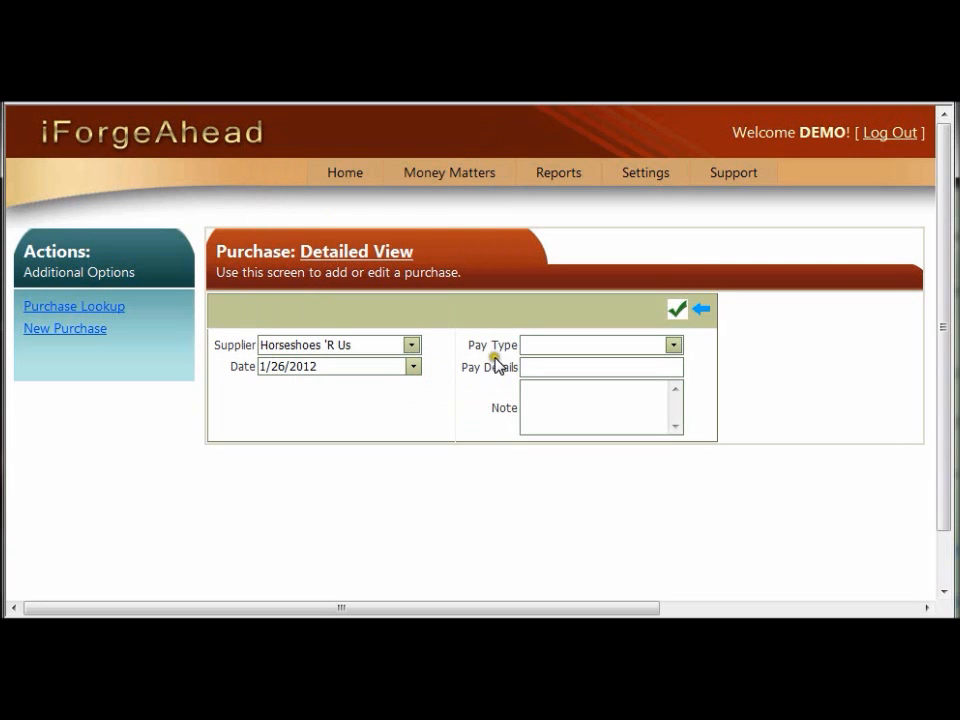
Set the pay type to Credit Card with pay details Visa, and save the purchase header.
{"action": "left_click", "coordinate": [673, 345]}
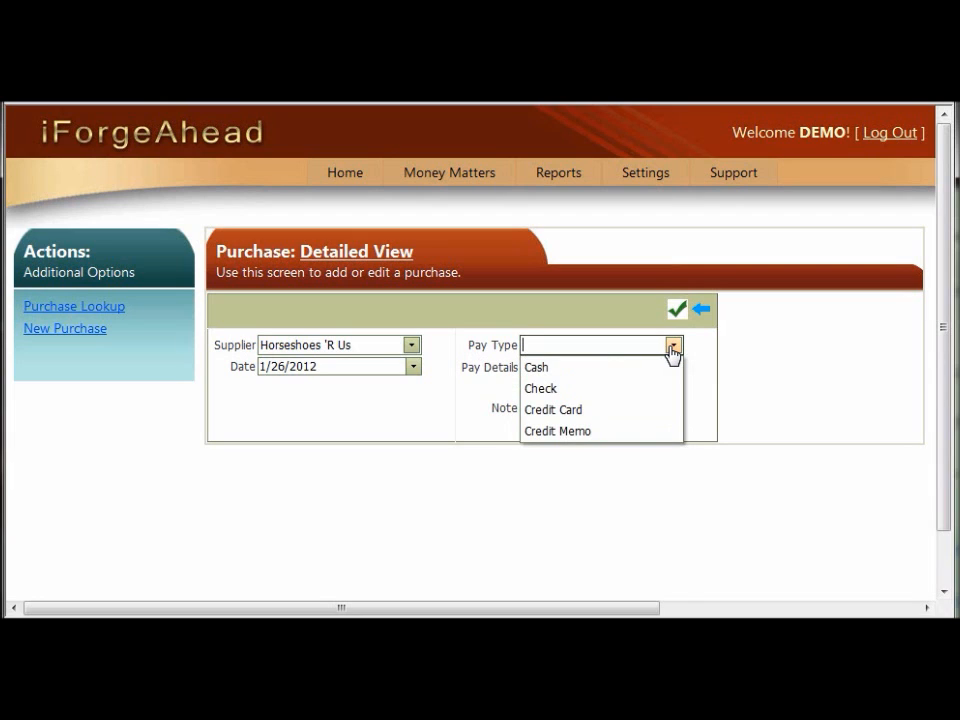
{"action": "left_click", "coordinate": [603, 415]}
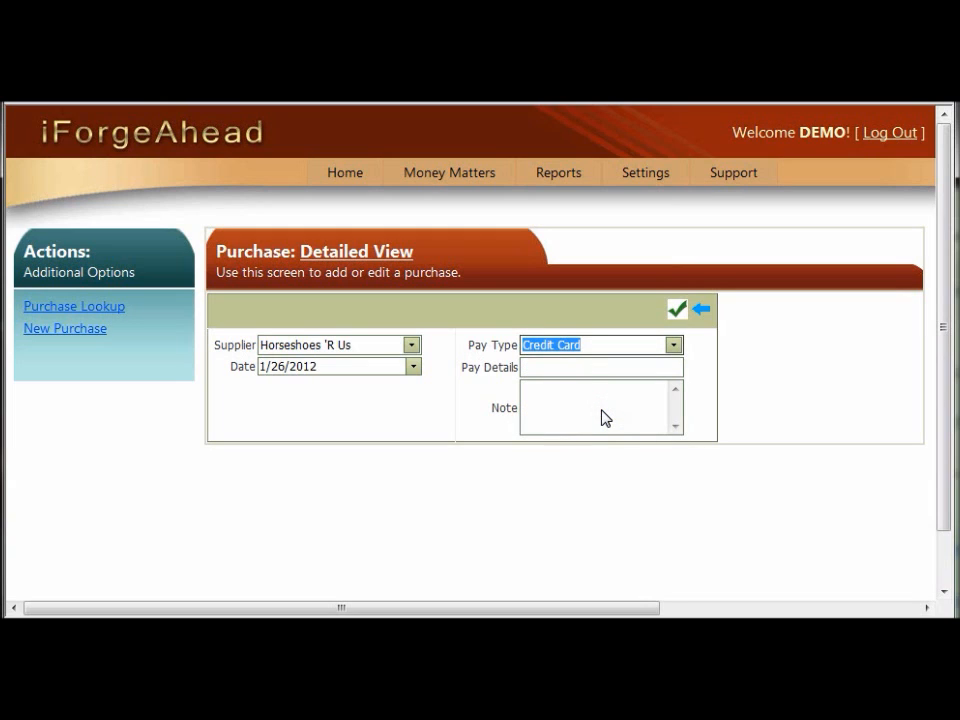
{"action": "left_click", "coordinate": [531, 367]}
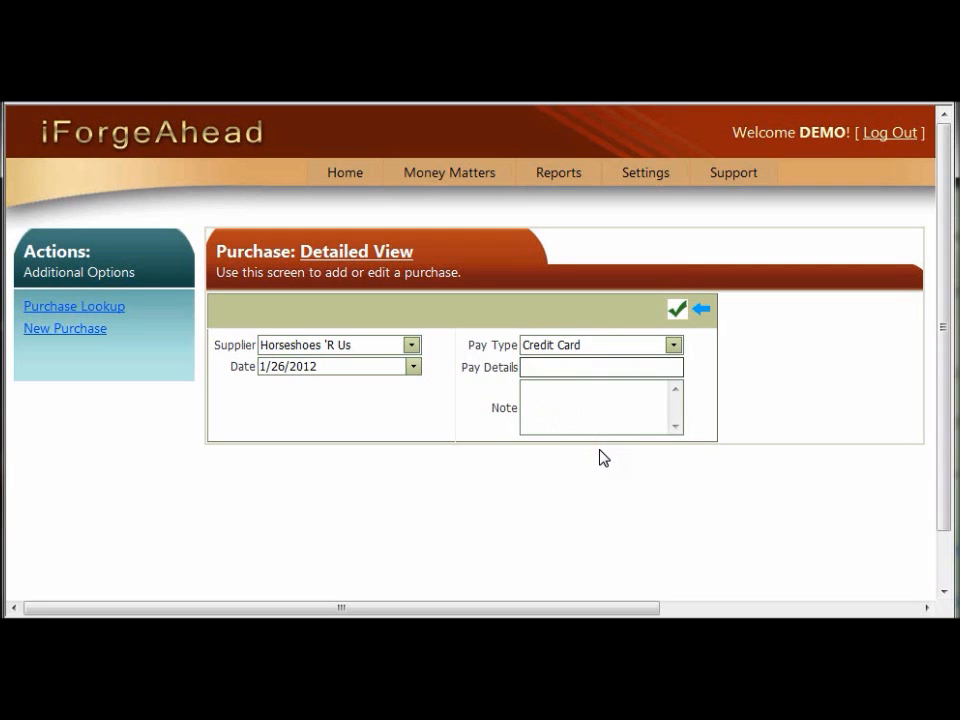
{"action": "type", "text": "Visa"}
{"action": "left_click", "coordinate": [577, 396]}
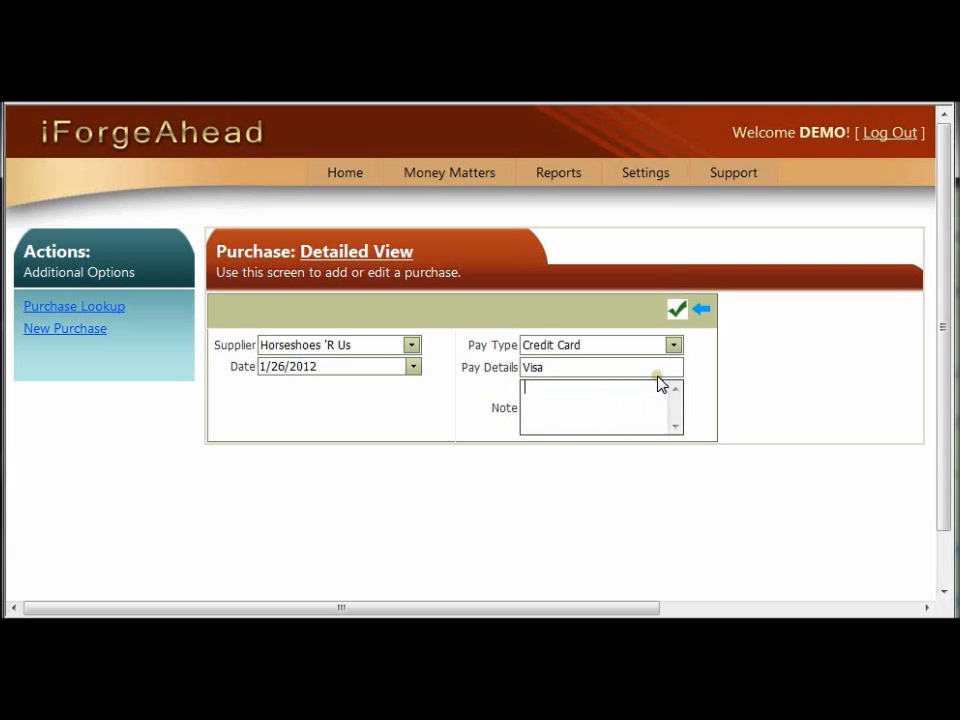
{"action": "left_click", "coordinate": [678, 312]}
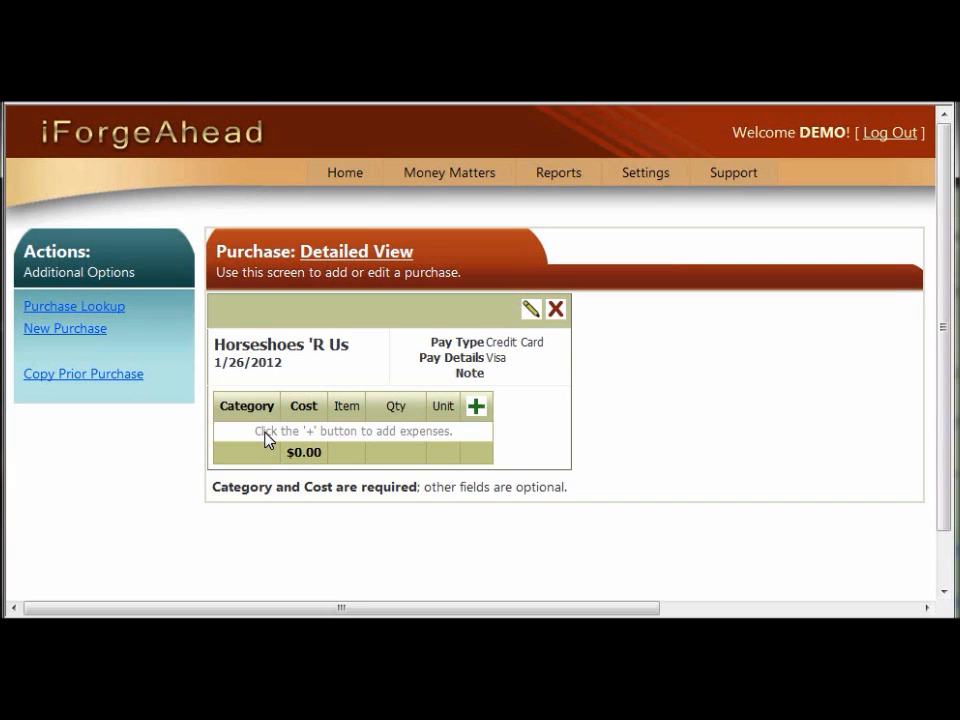
Add an expense line to the Horseshoes 'R Us purchase with category Supplies and a cost of $113.85.
{"action": "left_click", "coordinate": [477, 408]}
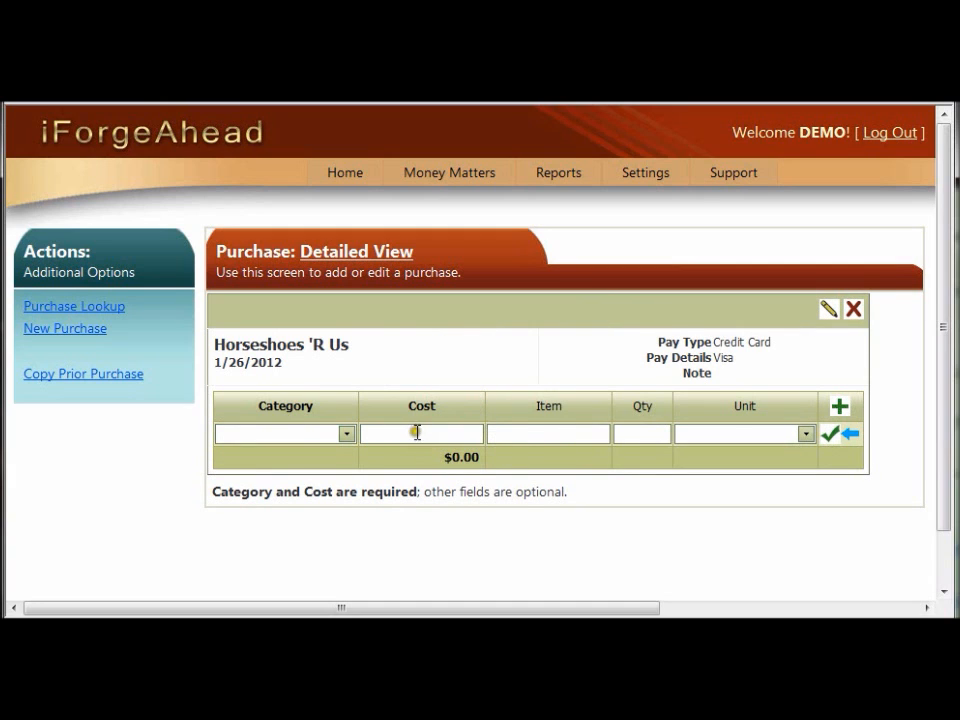
{"action": "left_click", "coordinate": [446, 437]}
{"action": "left_click", "coordinate": [345, 436]}
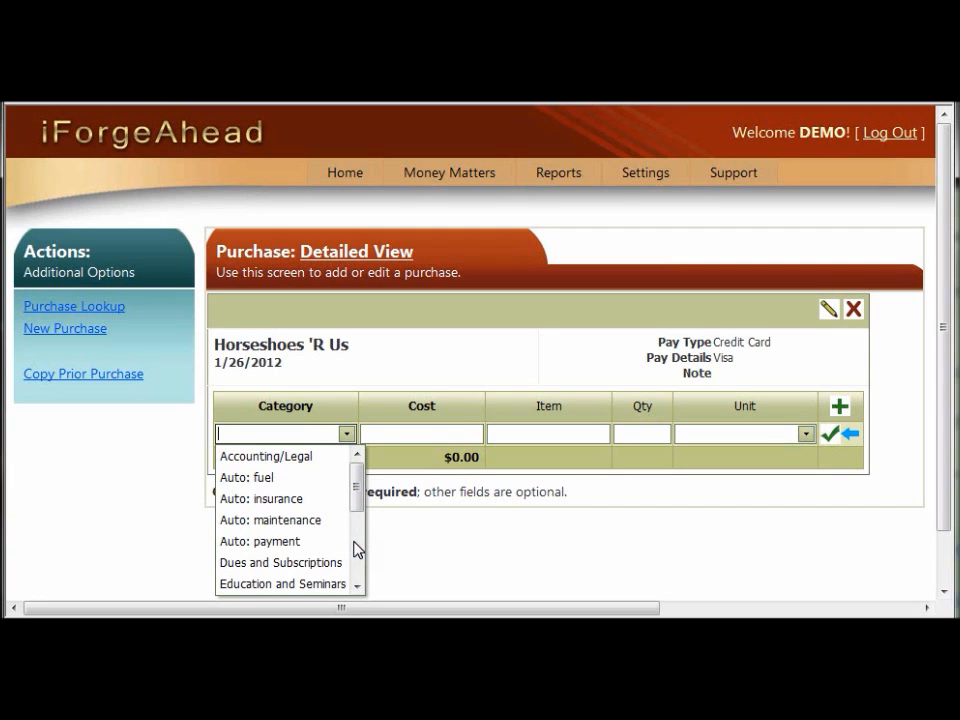
{"action": "mouse_move", "coordinate": [634, 186]}
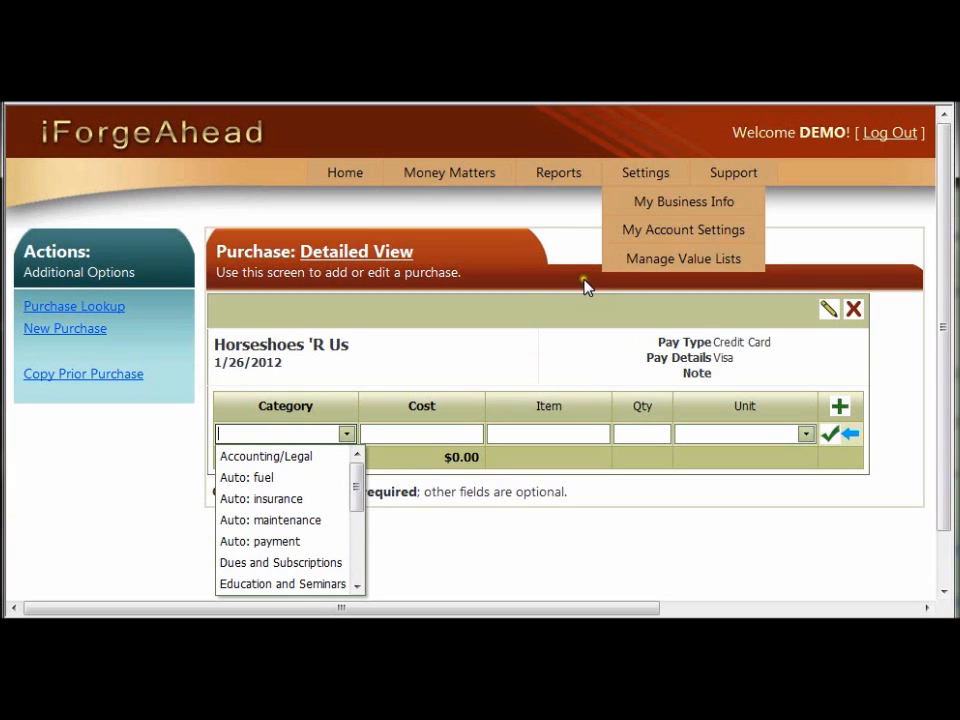
{"action": "left_click", "coordinate": [357, 548]}
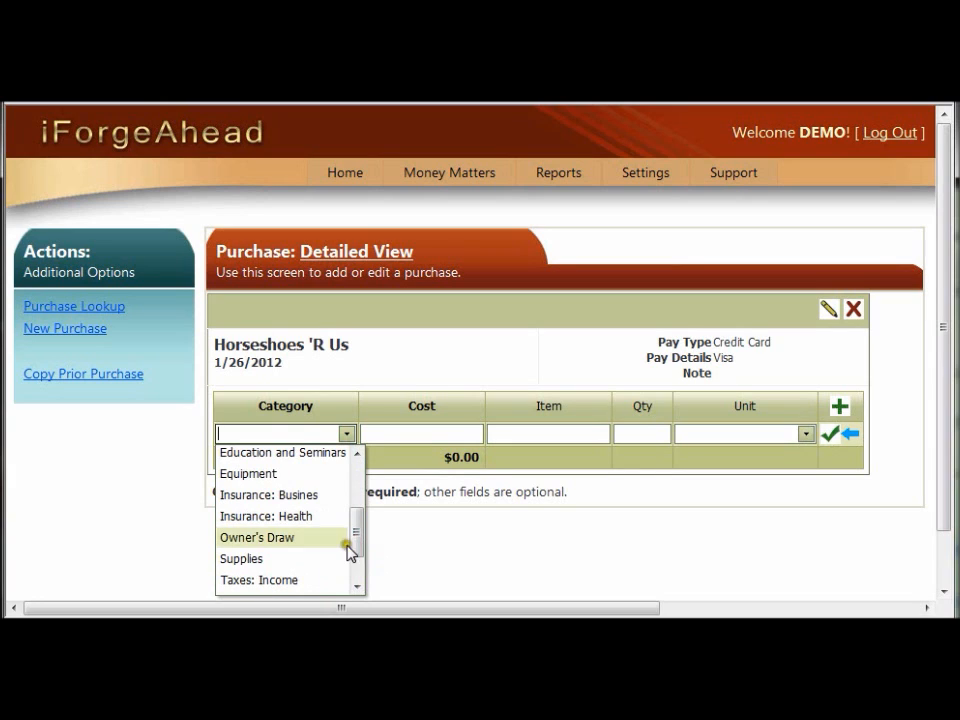
{"action": "left_click", "coordinate": [286, 567]}
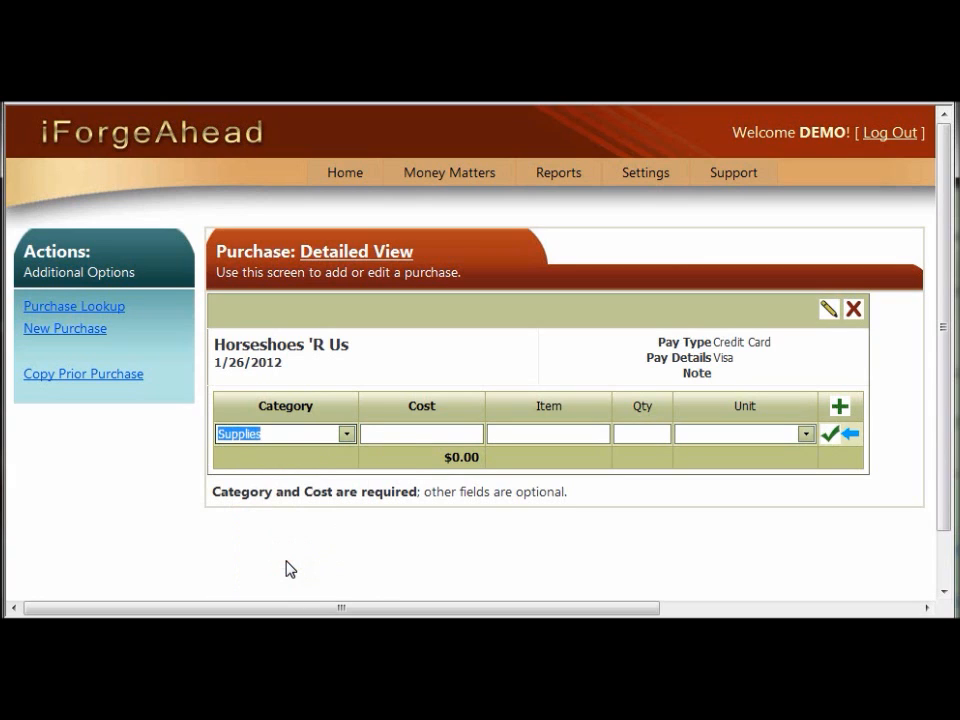
{"action": "left_click", "coordinate": [414, 432]}
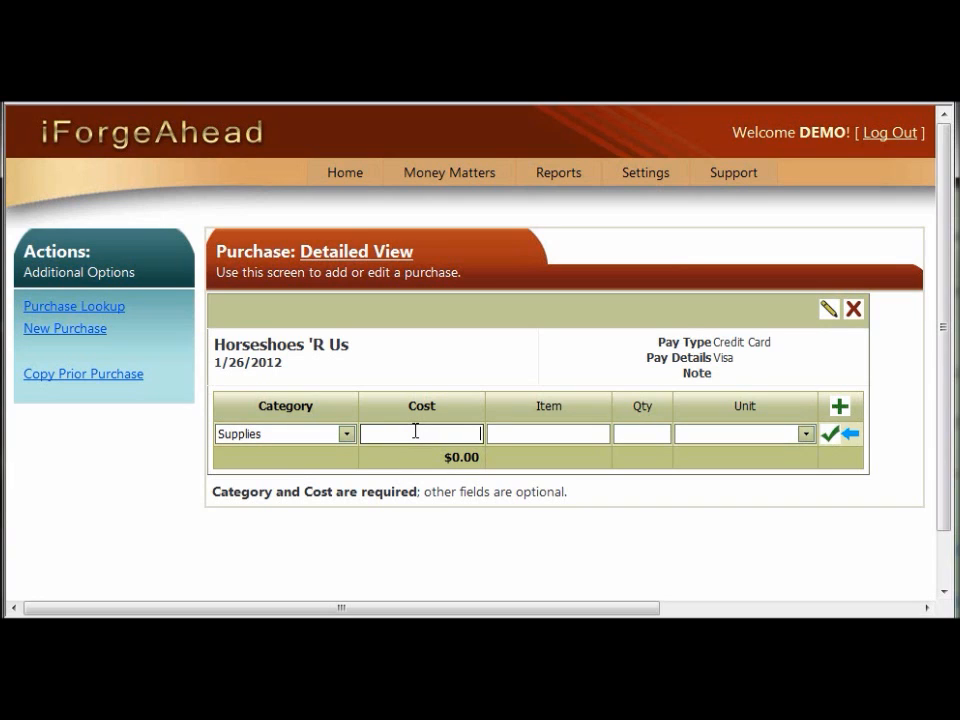
{"action": "type", "text": "113.85"}
{"action": "key", "text": "Tab"}
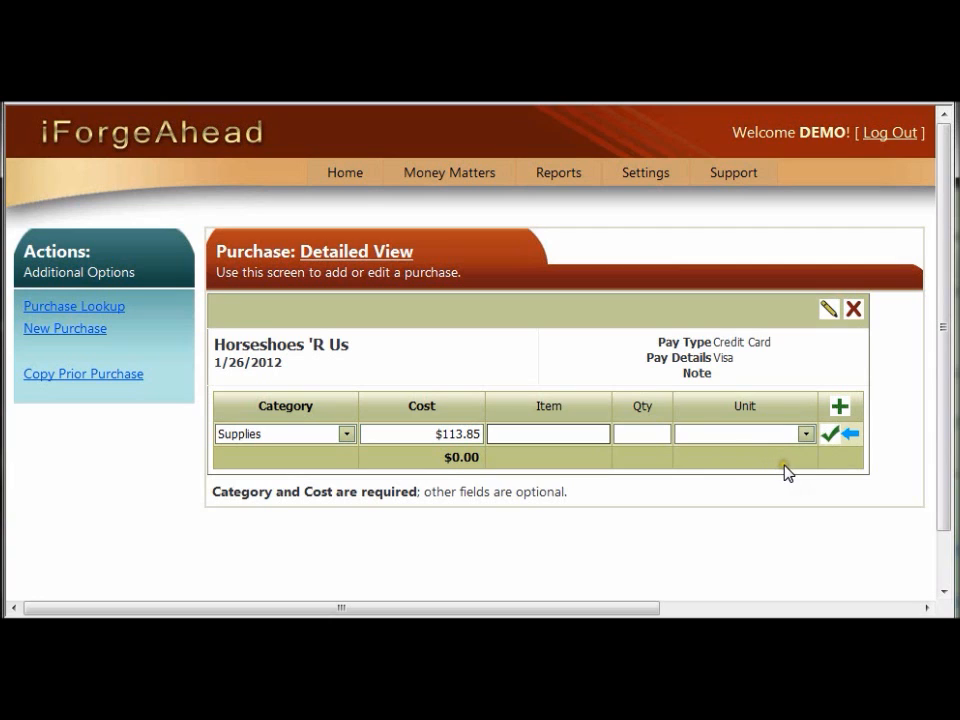
{"action": "left_click", "coordinate": [829, 436]}
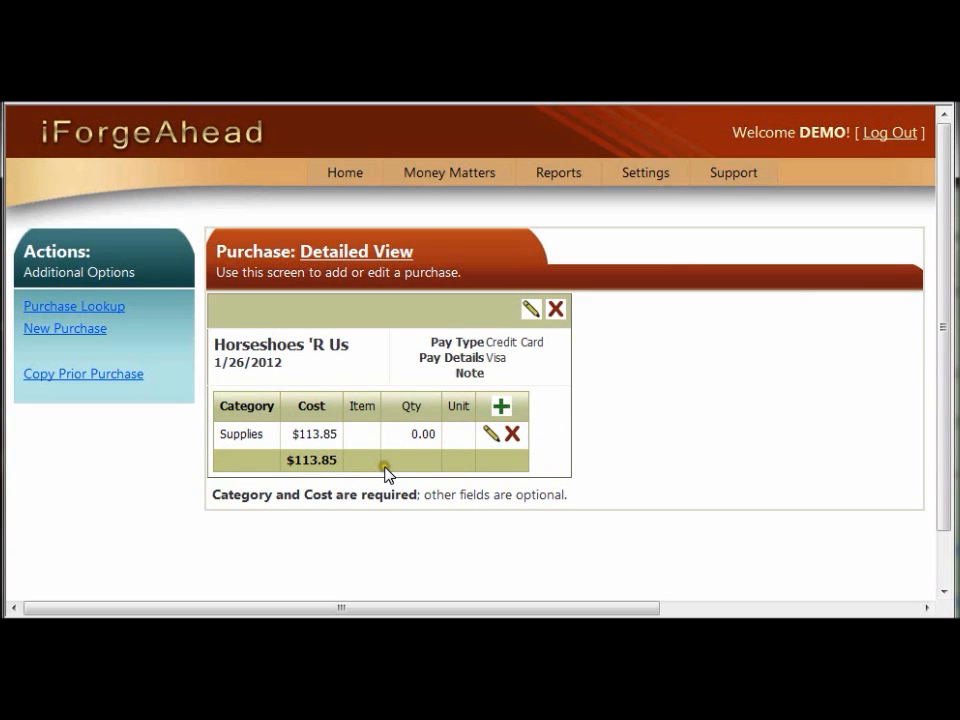
Add a second expense line to the purchase with category Tools and a cost of $32.48.
{"action": "left_click", "coordinate": [502, 408]}
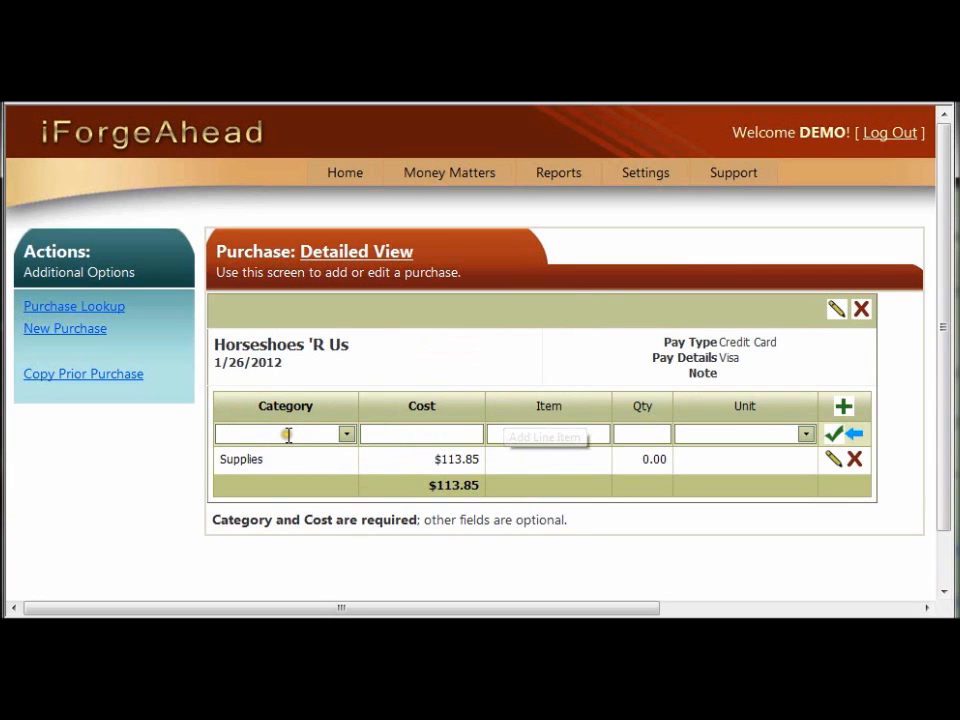
{"action": "left_click", "coordinate": [345, 434]}
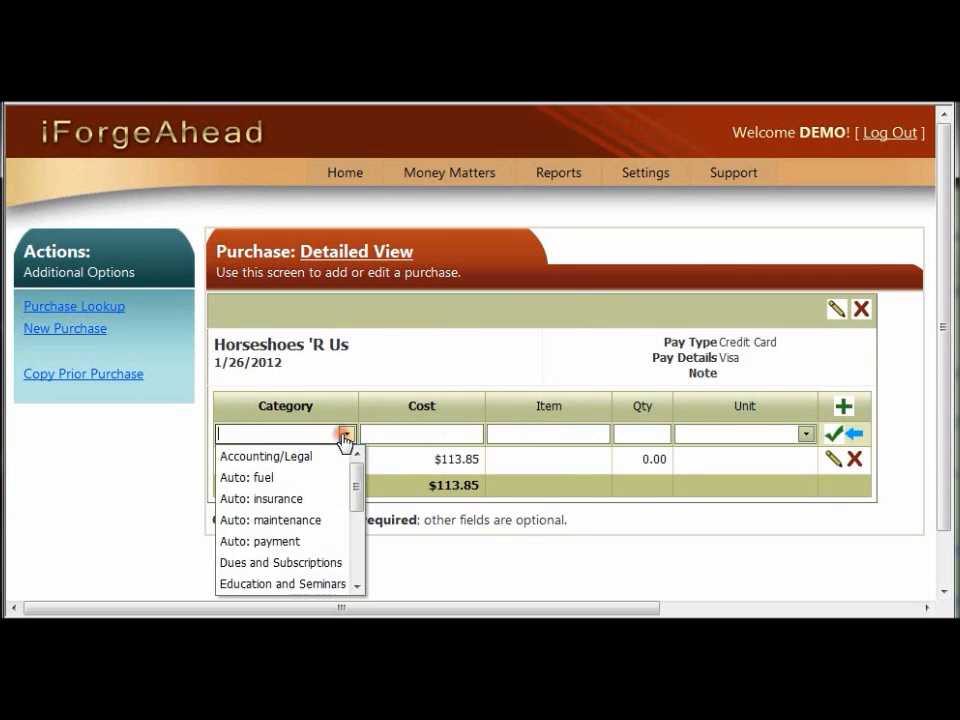
{"action": "left_click", "coordinate": [358, 566]}
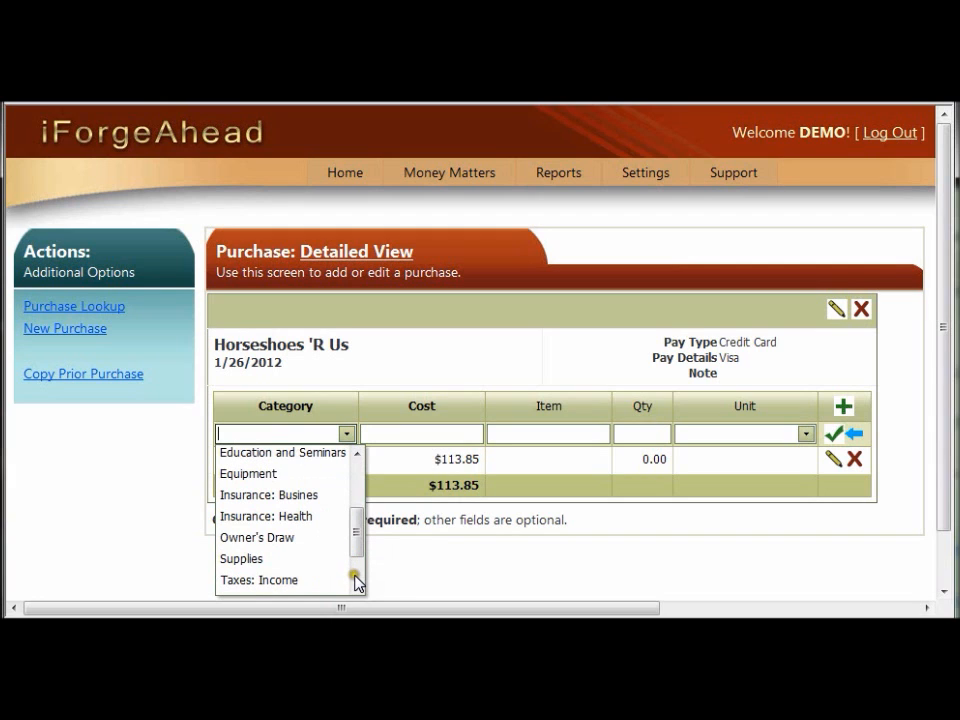
{"action": "left_click", "coordinate": [357, 582]}
{"action": "left_click", "coordinate": [248, 565]}
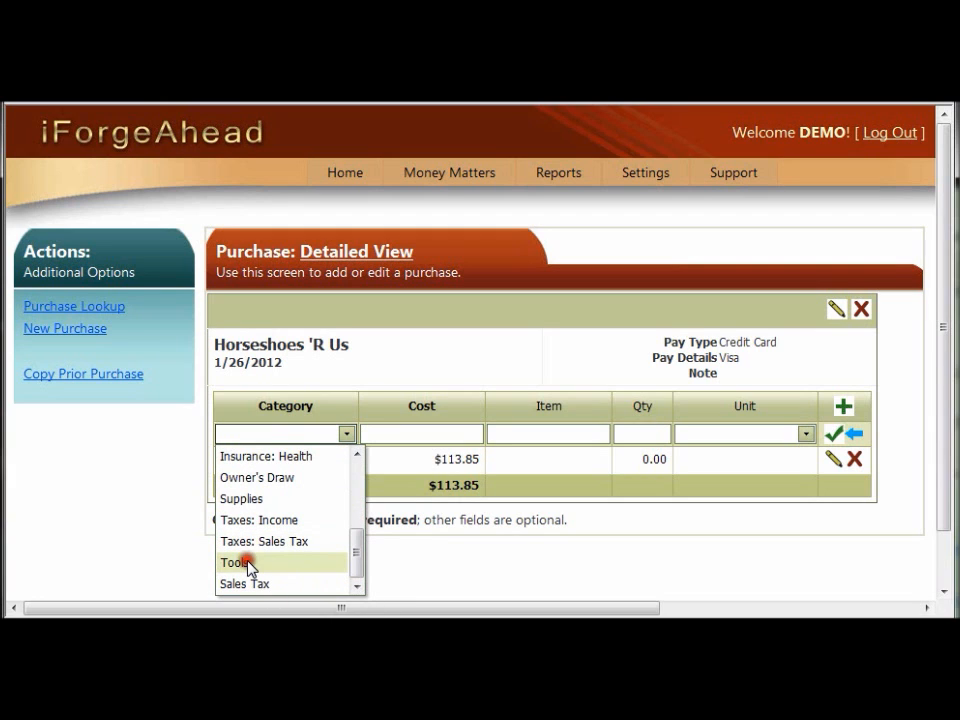
{"action": "left_click", "coordinate": [393, 433]}
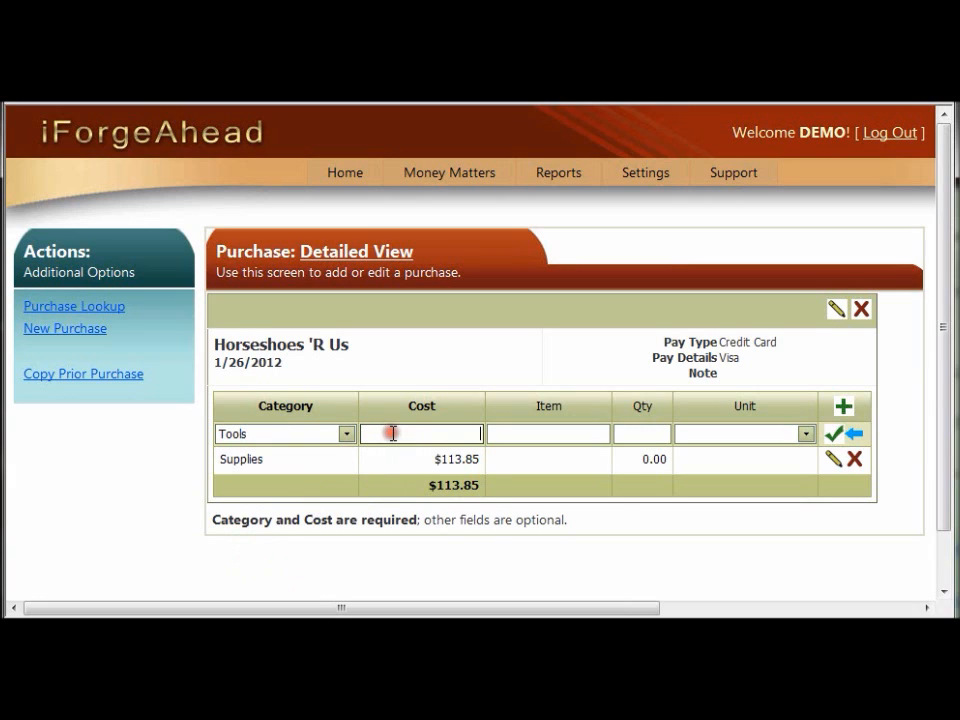
{"action": "type", "text": "32.48"}
{"action": "key", "text": "Tab"}
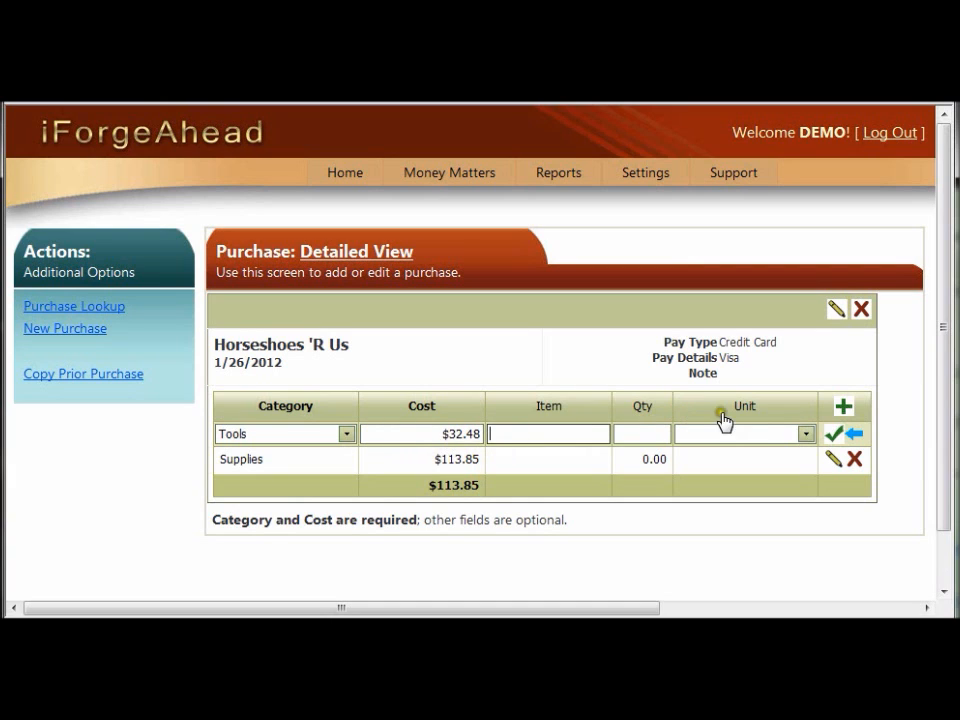
{"action": "left_click", "coordinate": [836, 437]}
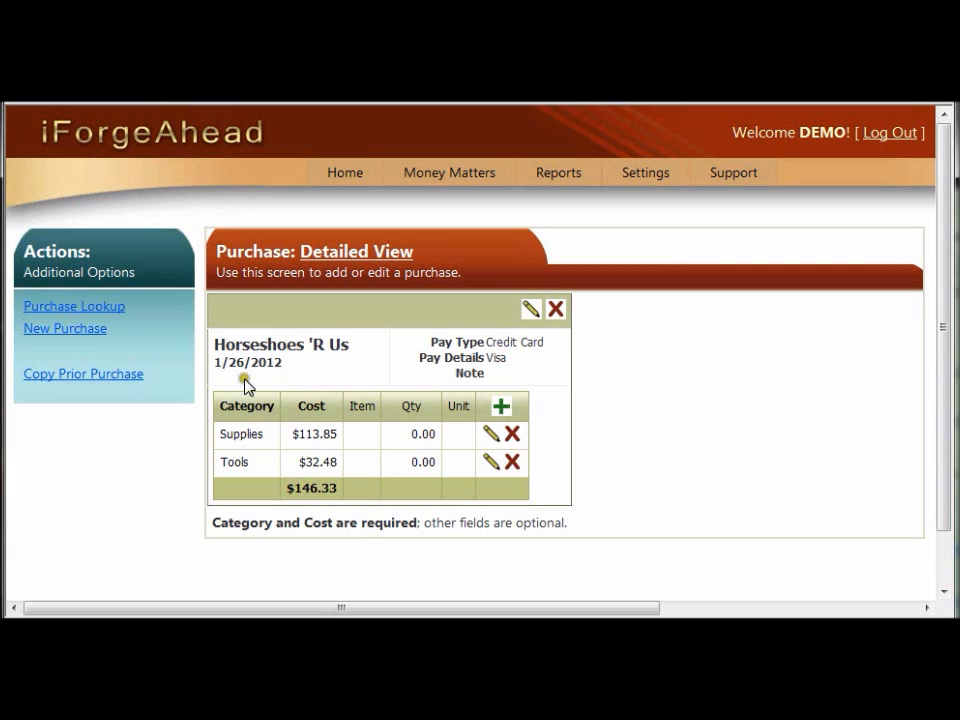
Return to the purchase list and copy the 12/20/2011 Phillips 66 purchase as a new purchase.
{"action": "left_click", "coordinate": [110, 308]}
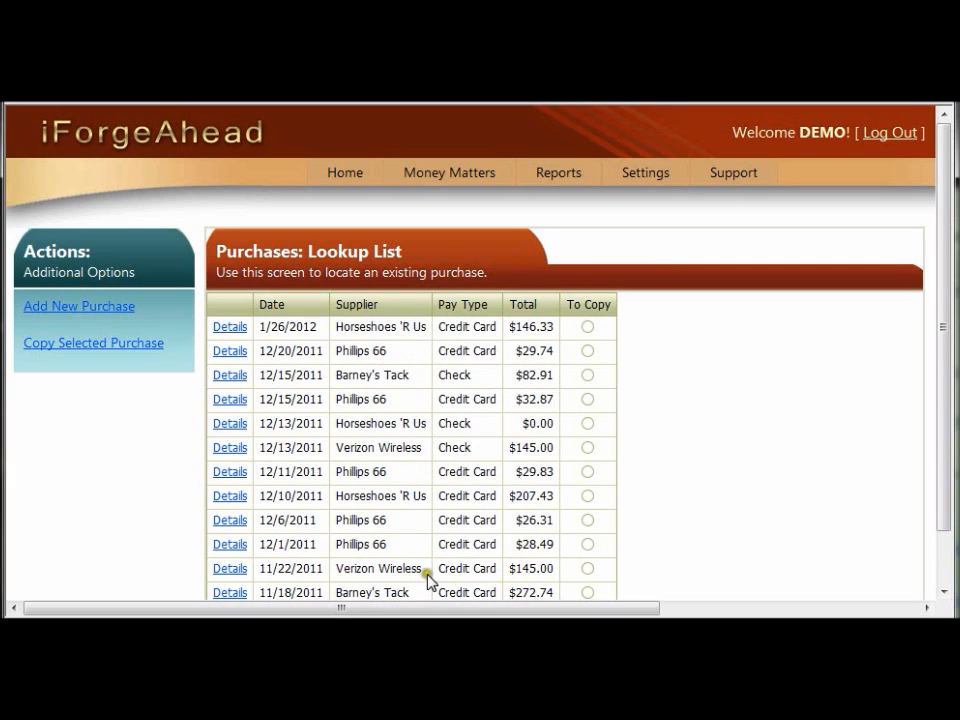
{"action": "left_click", "coordinate": [588, 351]}
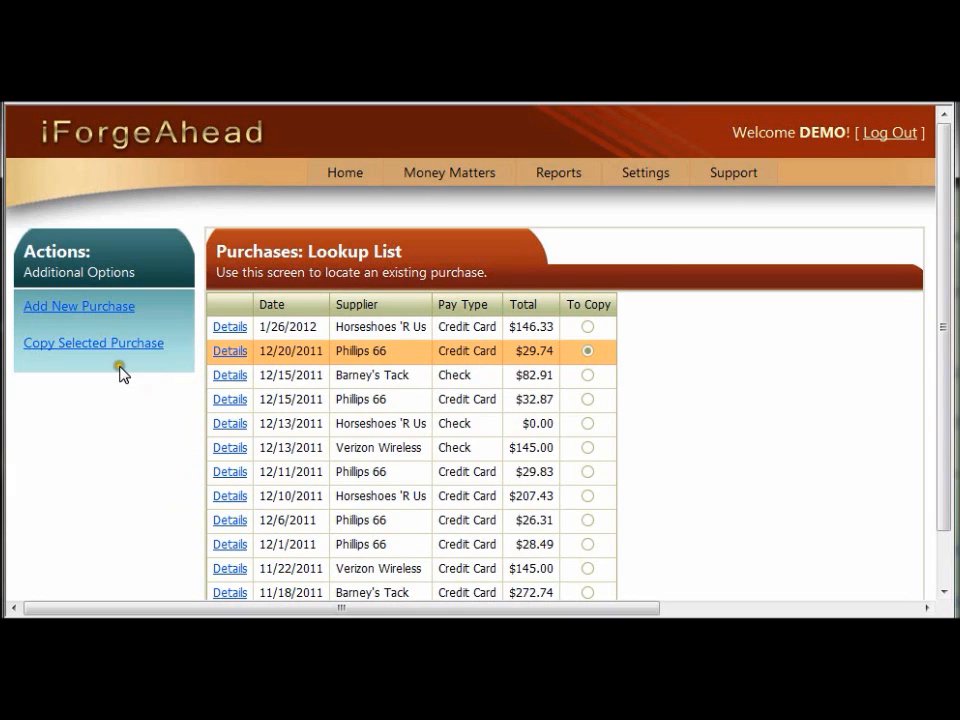
{"action": "left_click", "coordinate": [88, 343]}
{"action": "left_click", "coordinate": [88, 344]}
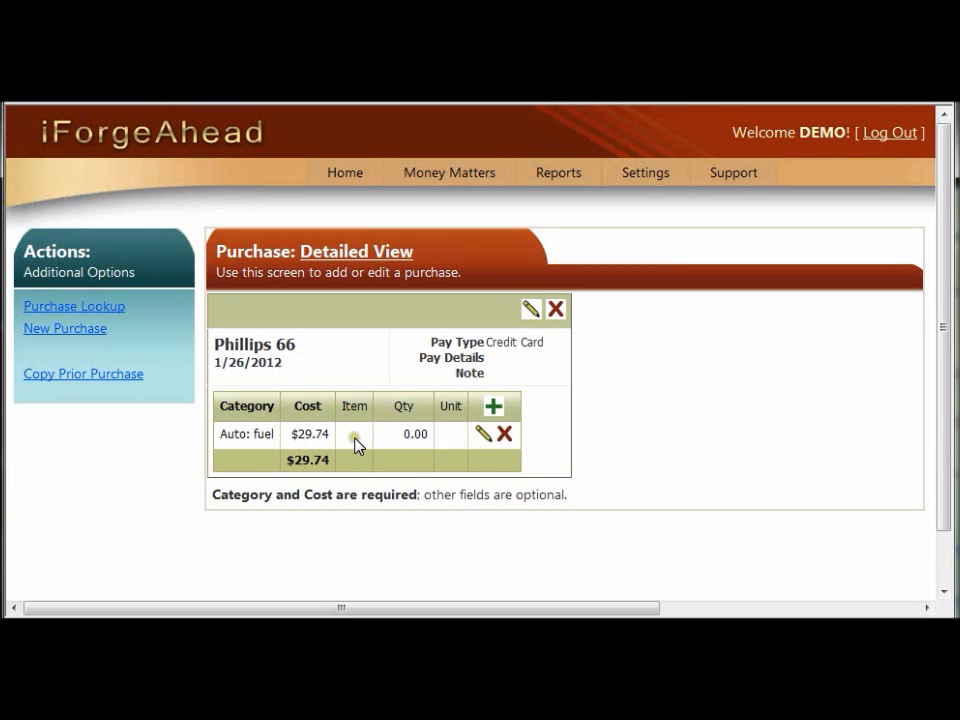
Change the copied purchase's Auto: fuel cost to $42.95, save the line and return to the purchase list.
{"action": "left_click", "coordinate": [481, 436]}
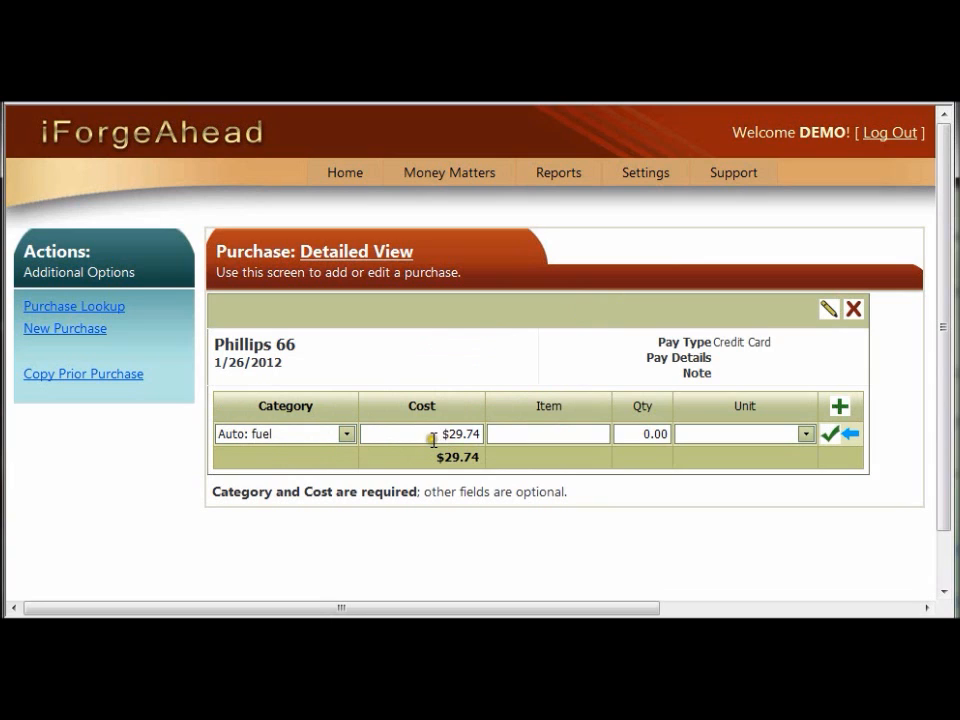
{"action": "left_click", "coordinate": [470, 433]}
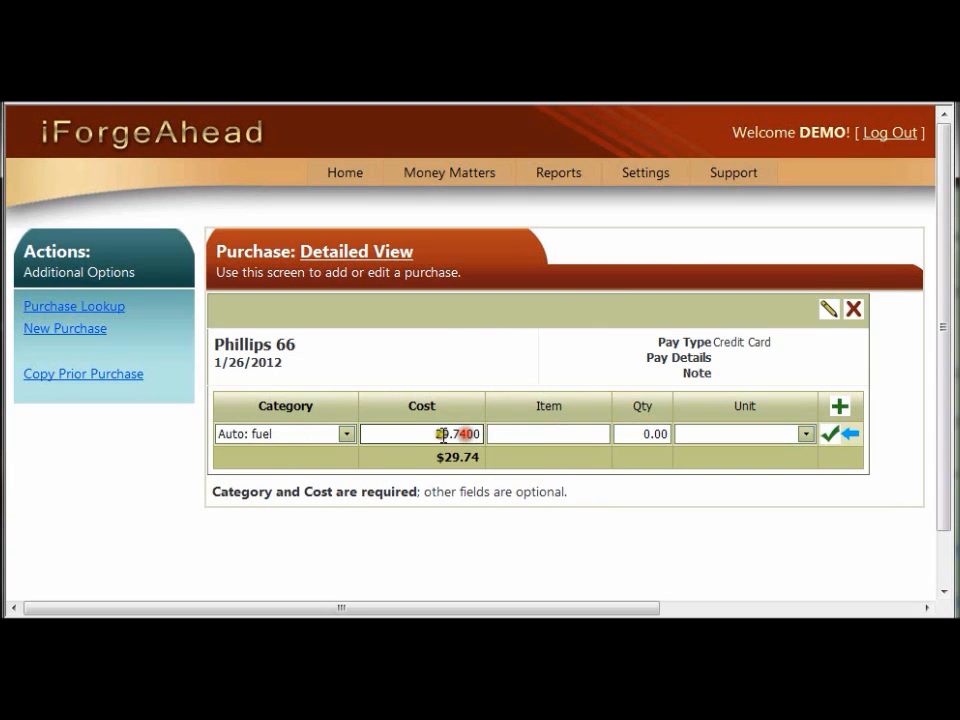
{"action": "left_click_drag", "start_coordinate": [431, 435], "coordinate": [509, 429]}
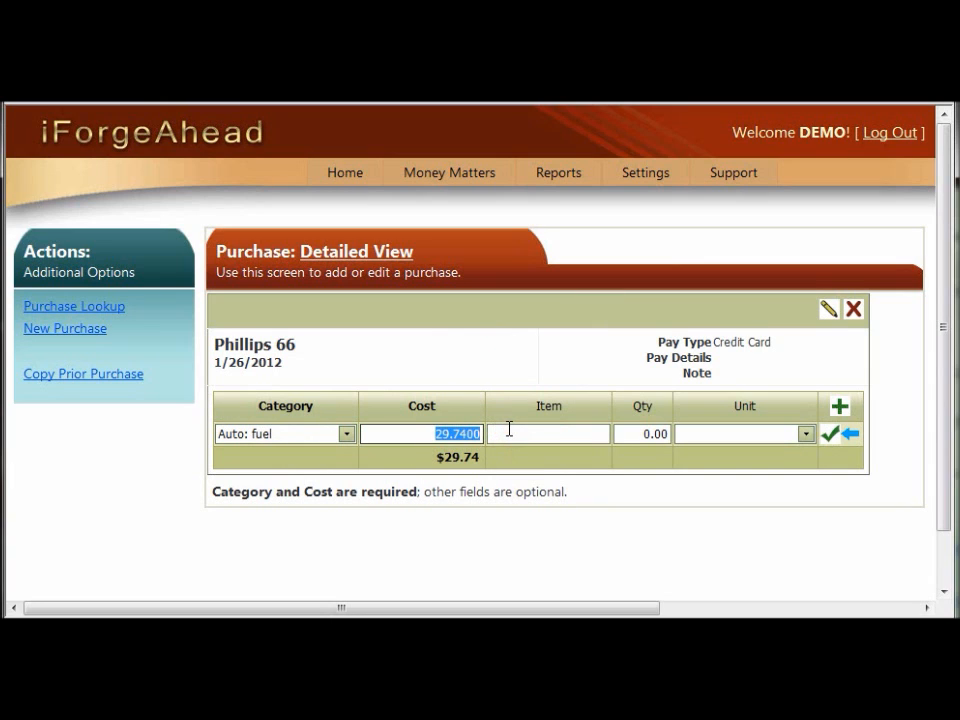
{"action": "type", "text": "42.95"}
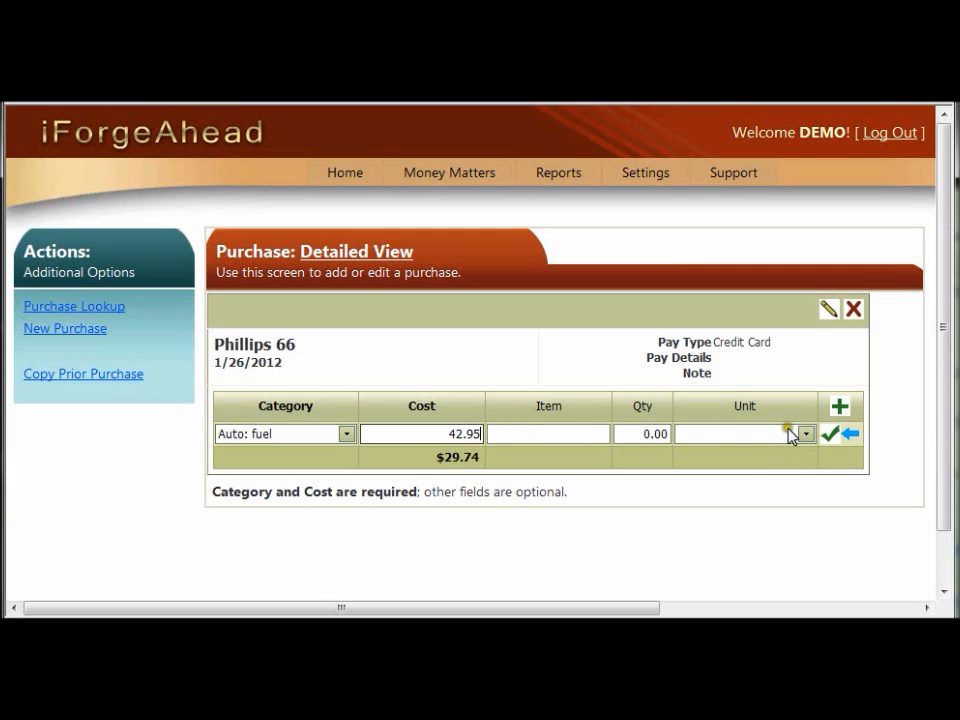
{"action": "left_click", "coordinate": [831, 435]}
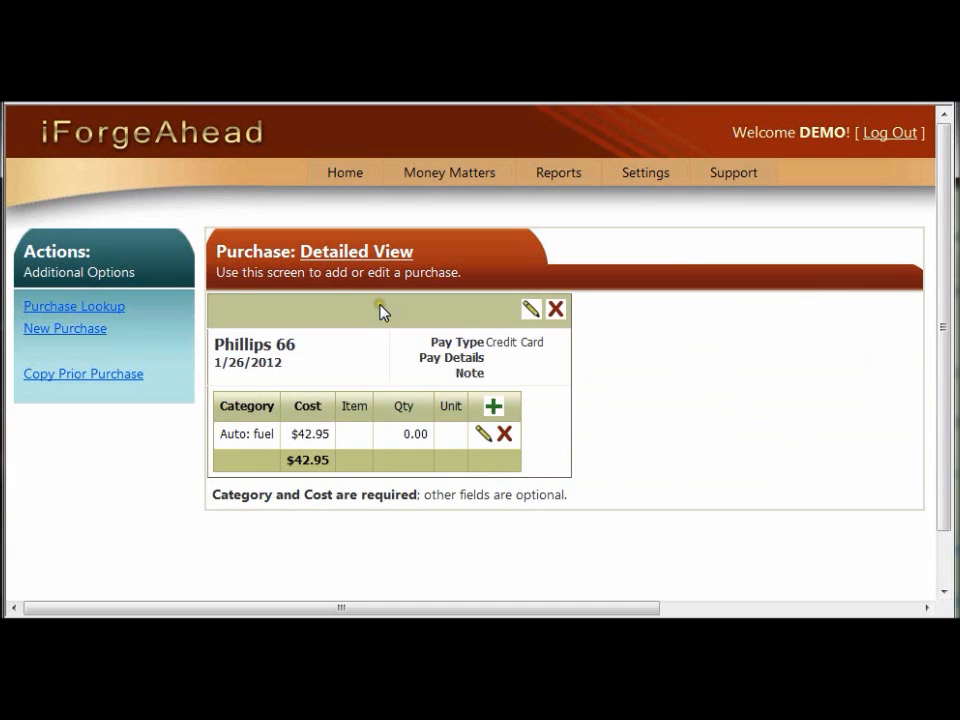
{"action": "left_click", "coordinate": [100, 306]}
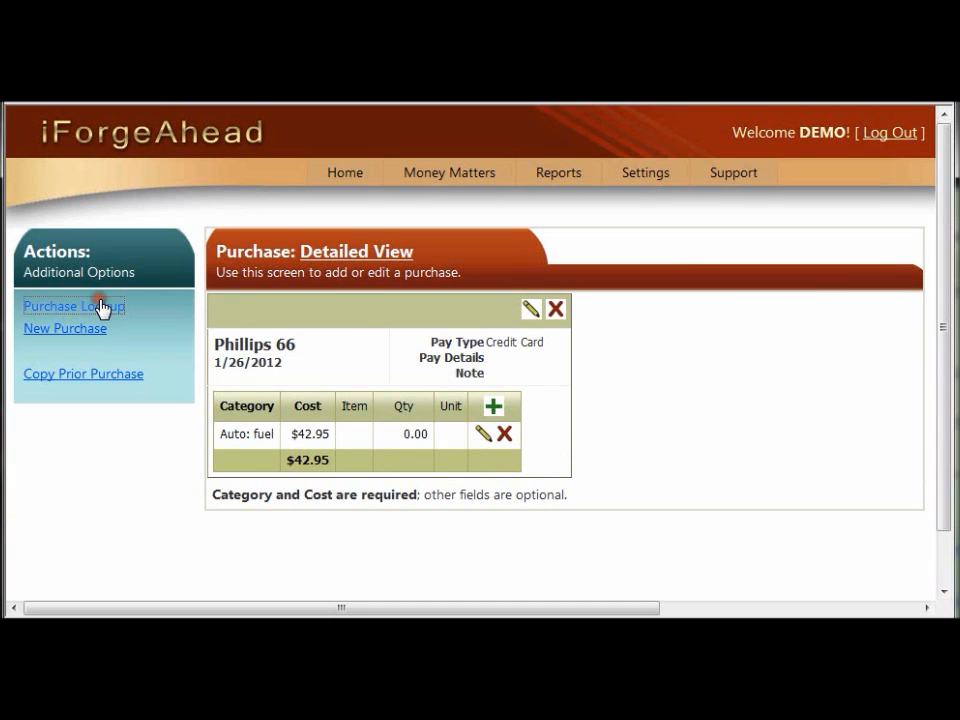